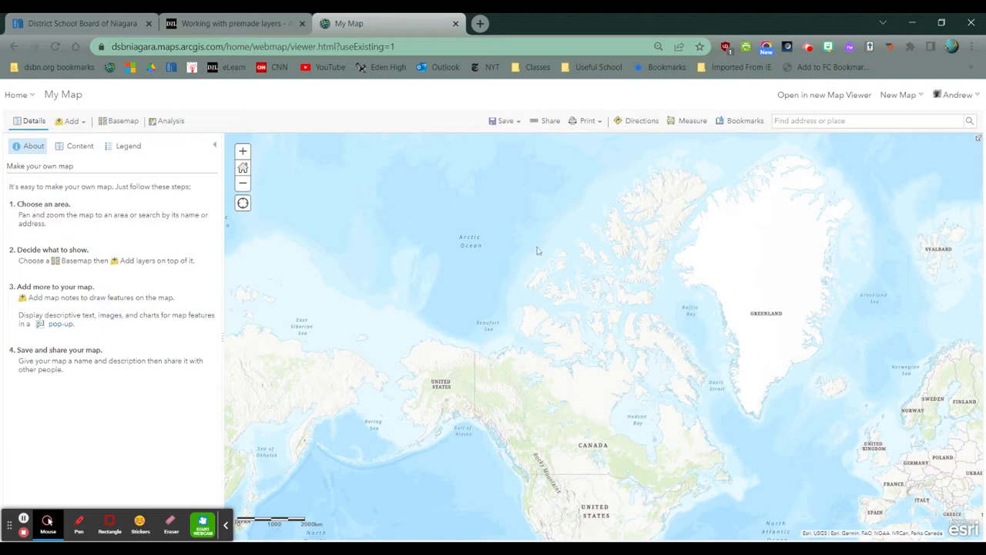
# Open the search for layers to add to the map and set the search source to ArcGIS Online.
pyautogui.click(73, 122)
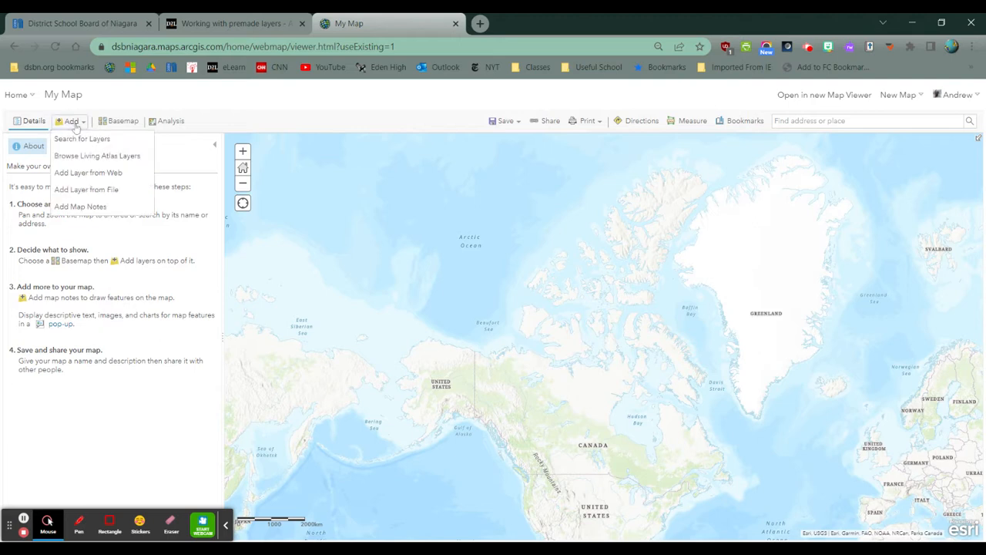
pyautogui.click(83, 140)
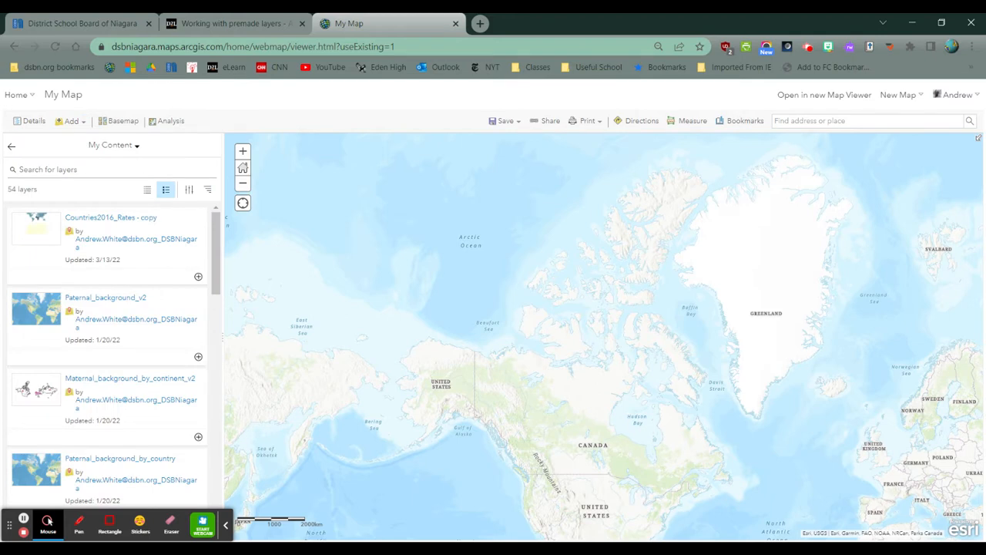
pyautogui.click(113, 147)
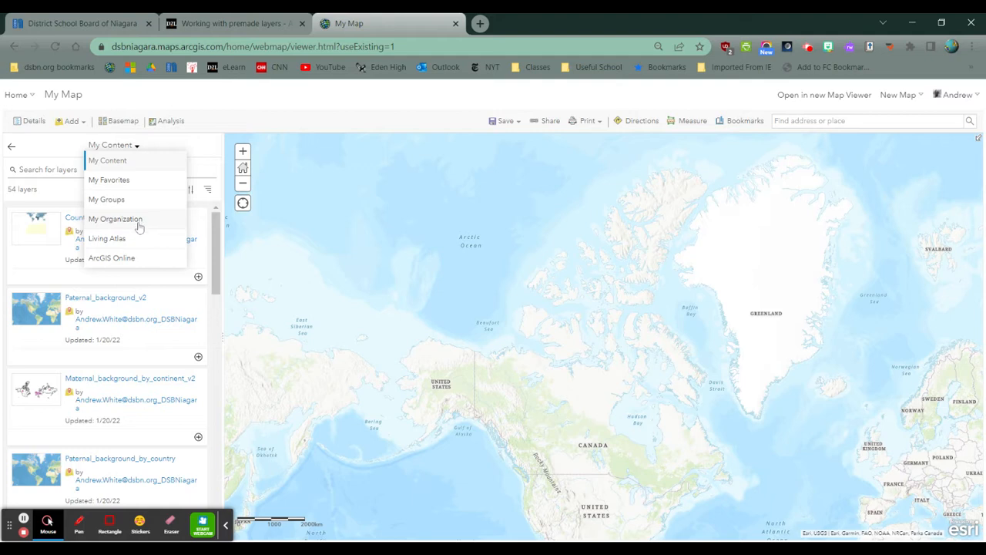
pyautogui.click(116, 259)
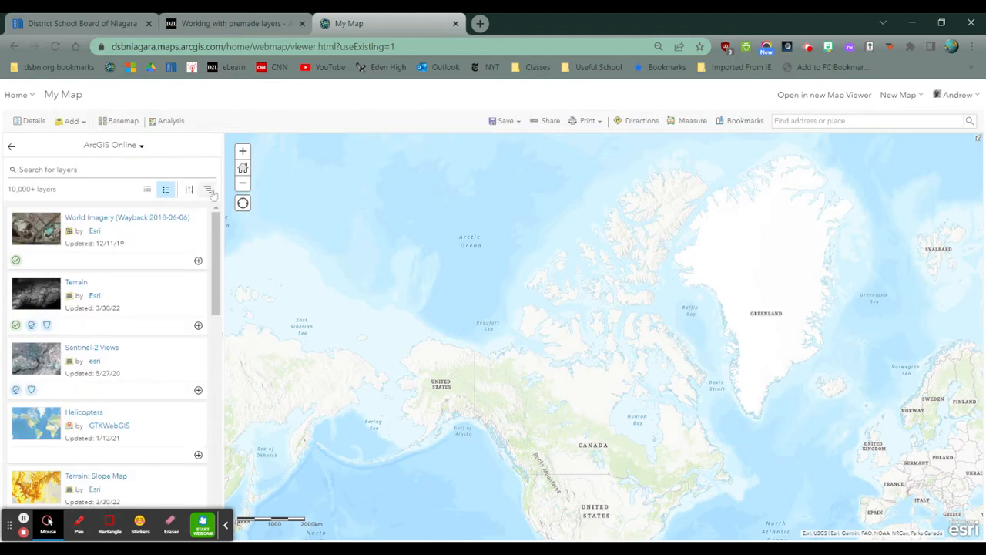
pyautogui.click(114, 147)
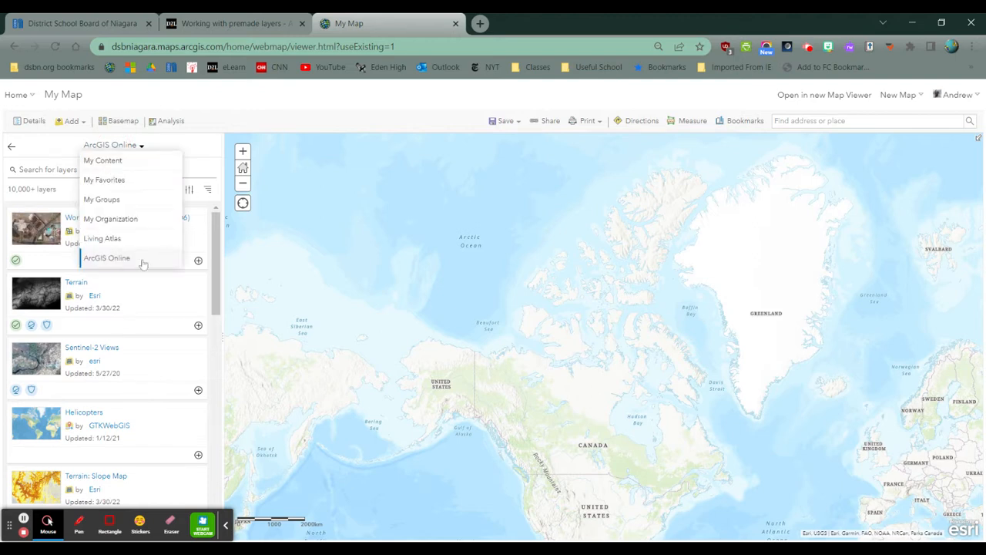
# Search for "Provinces and Territories of Canada" and add the matching layer updated 5/7/20 to the map.
pyautogui.click(49, 169)
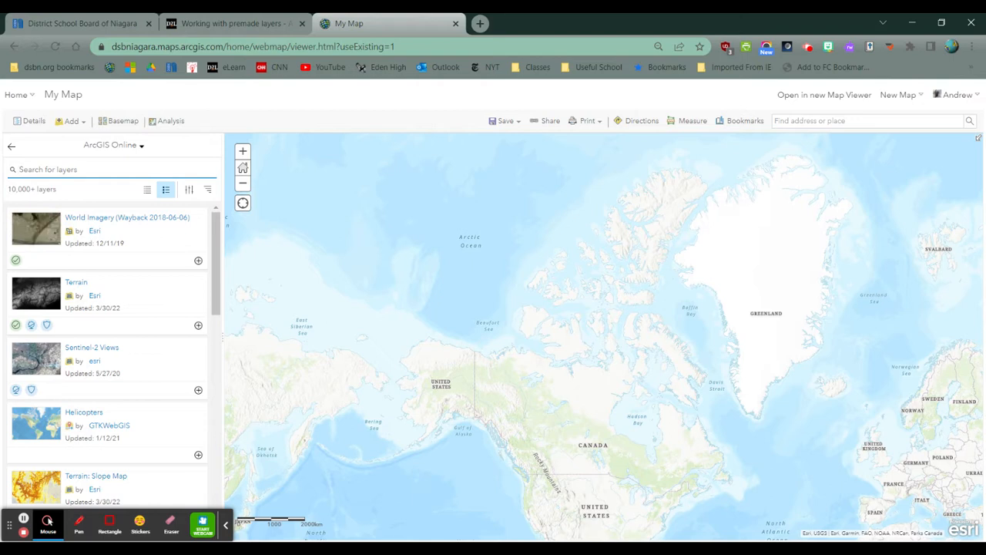
pyautogui.write('prov')
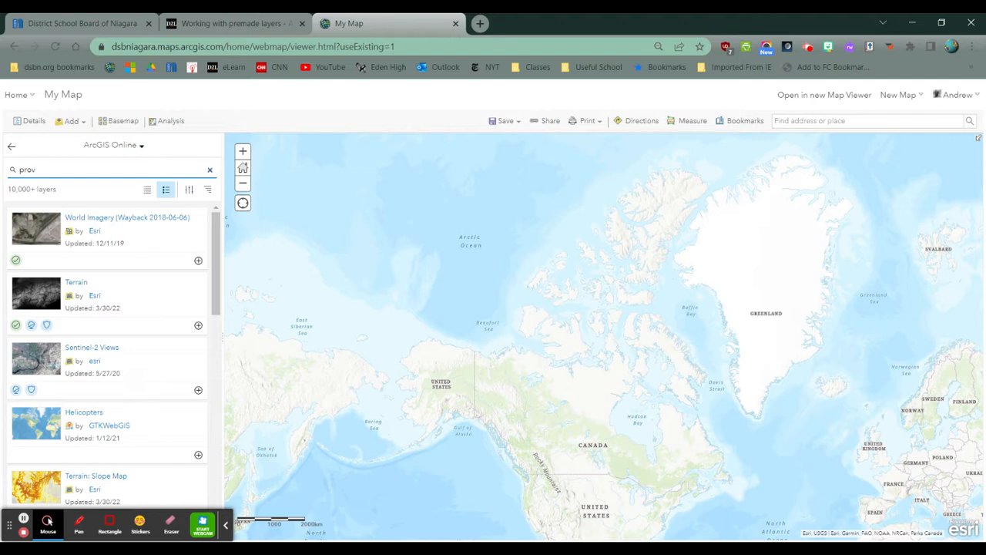
pyautogui.click(141, 187)
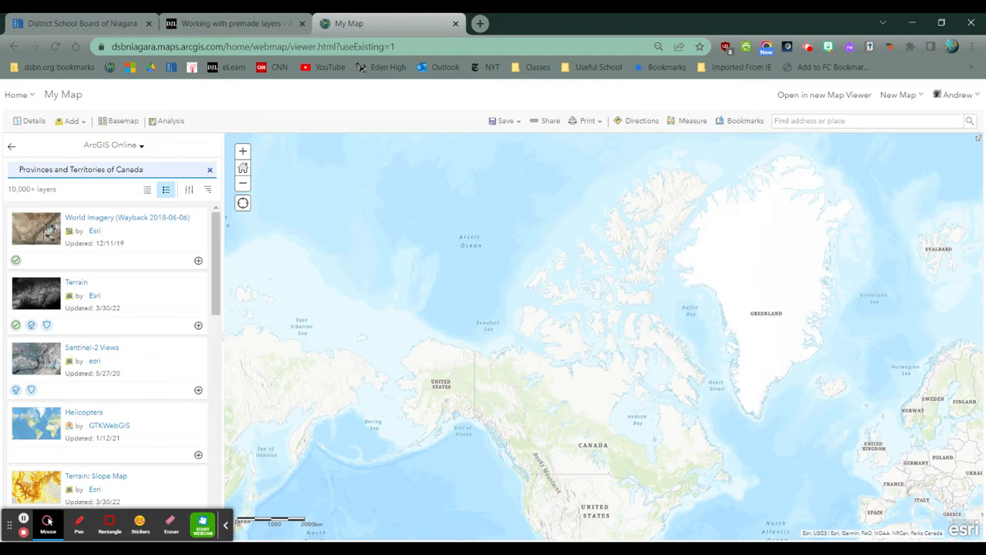
pyautogui.press('Return')
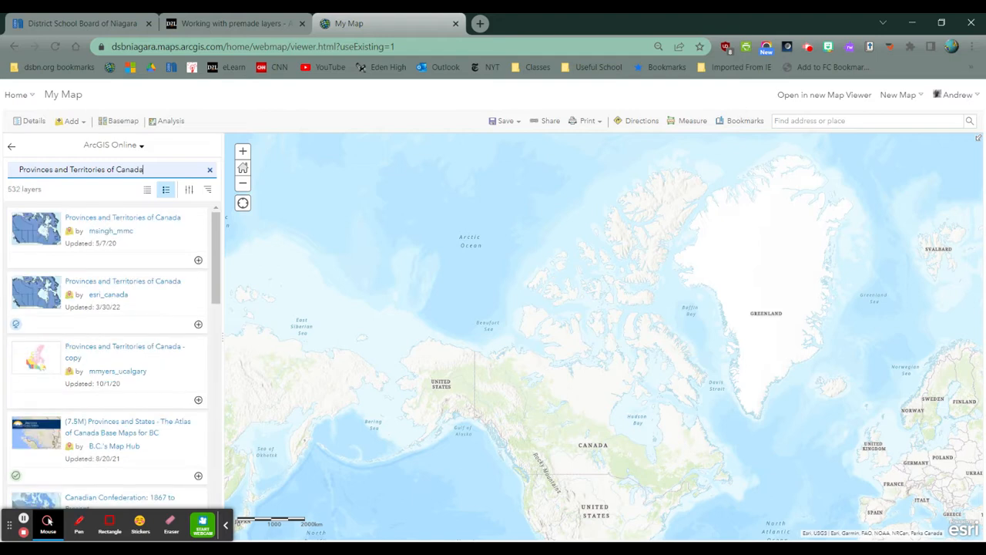
pyautogui.click(198, 260)
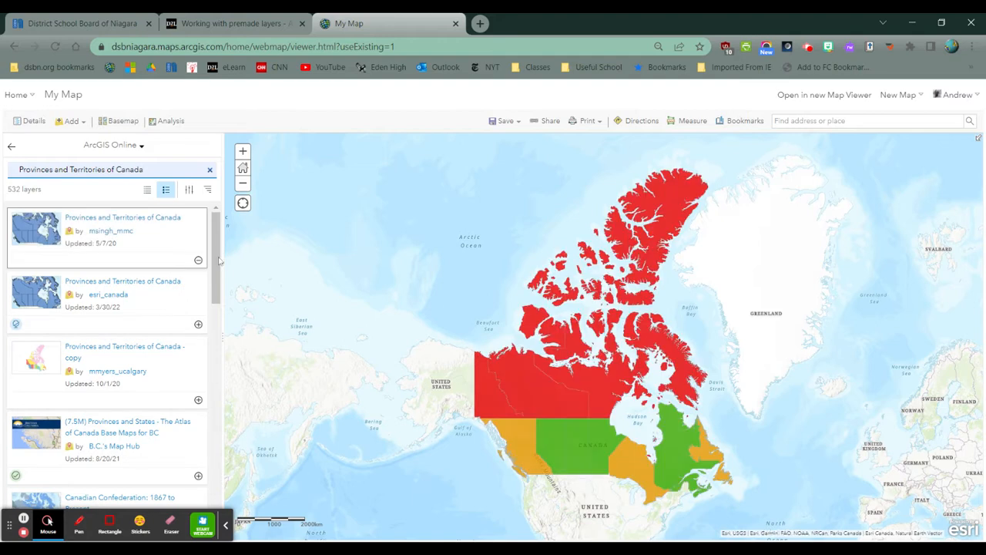
# Replace the search with "landform regions of Canada" and add EsriCanadaEducation's Canada's Physiographic Regions layer to the map.
pyautogui.moveTo(145, 169); pyautogui.dragTo(2, 178)
pyautogui.moveTo(145, 170); pyautogui.dragTo(51, 183)
pyautogui.press('BackSpace')
pyautogui.press('BackSpace')
pyautogui.press('BackSpace')
pyautogui.press('BackSpace')
pyautogui.press('BackSpace')
pyautogui.press('BackSpace')
pyautogui.press('BackSpace')
pyautogui.press('BackSpace')
pyautogui.press('BackSpace')
pyautogui.press('BackSpace')
pyautogui.press('BackSpace')
pyautogui.press('BackSpace')
pyautogui.press('BackSpace')
pyautogui.press('BackSpace')
pyautogui.press('BackSpace')
pyautogui.press('BackSpace')
pyautogui.press('BackSpace')
pyautogui.press('BackSpace')
pyautogui.press('BackSpace')
pyautogui.press('BackSpace')
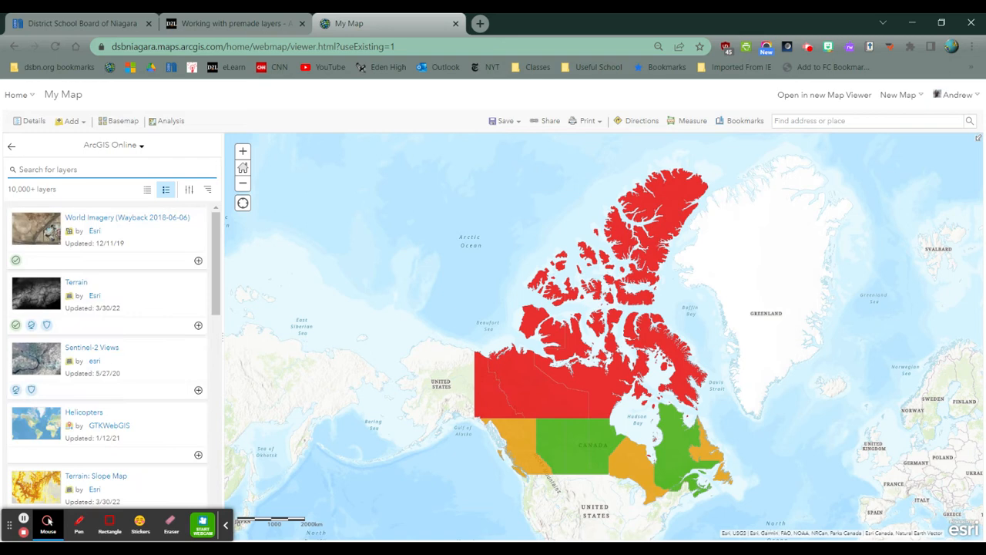
pyautogui.write('land')
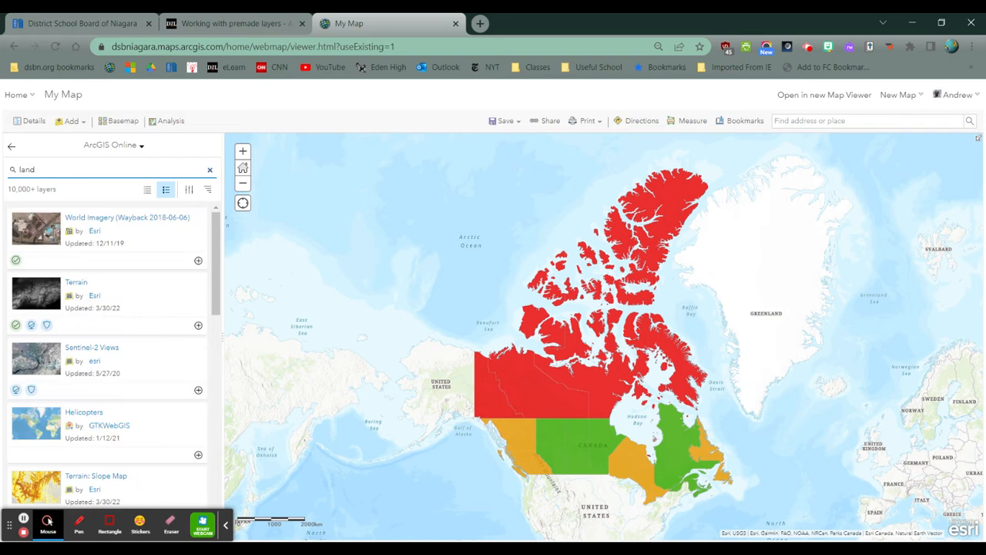
pyautogui.press('Down')
pyautogui.press('Return')
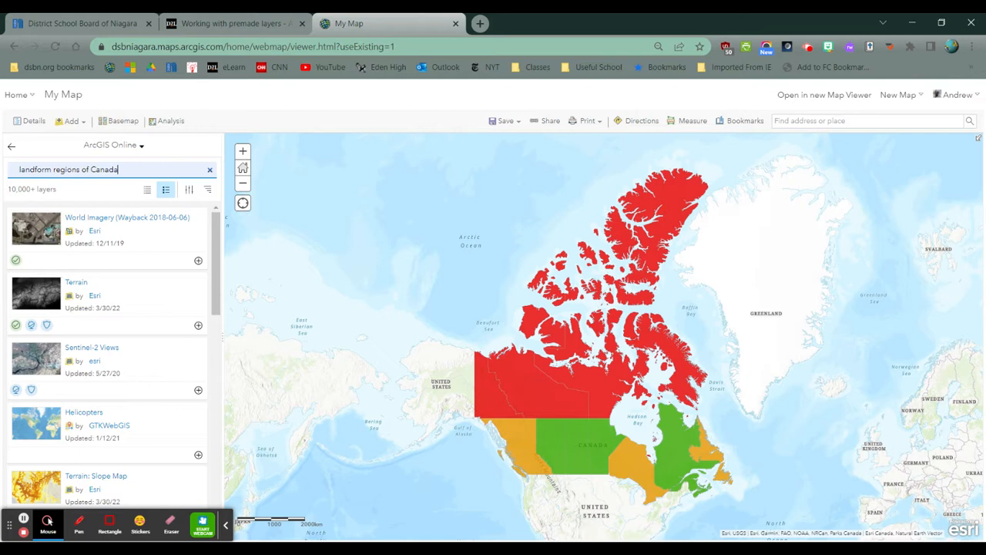
pyautogui.press('Return')
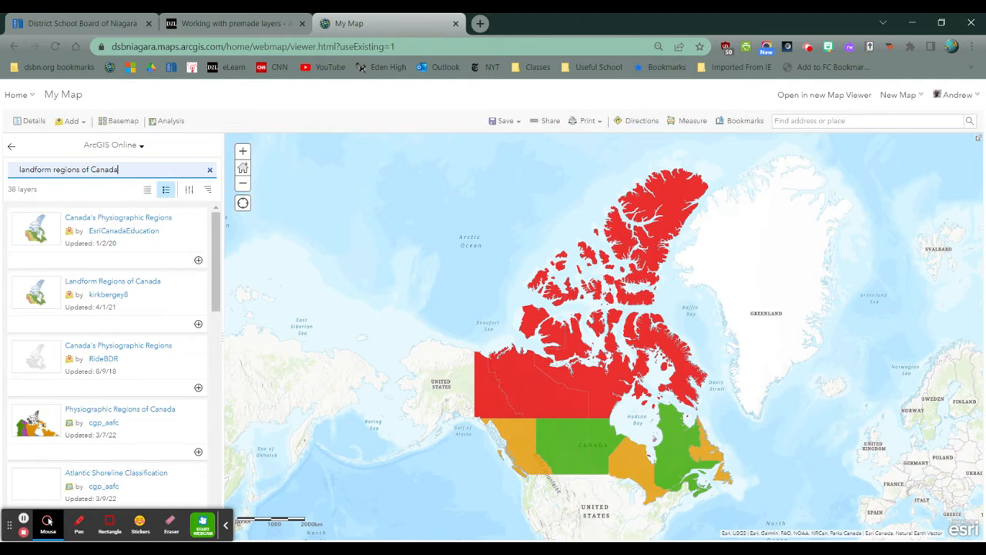
pyautogui.click(198, 260)
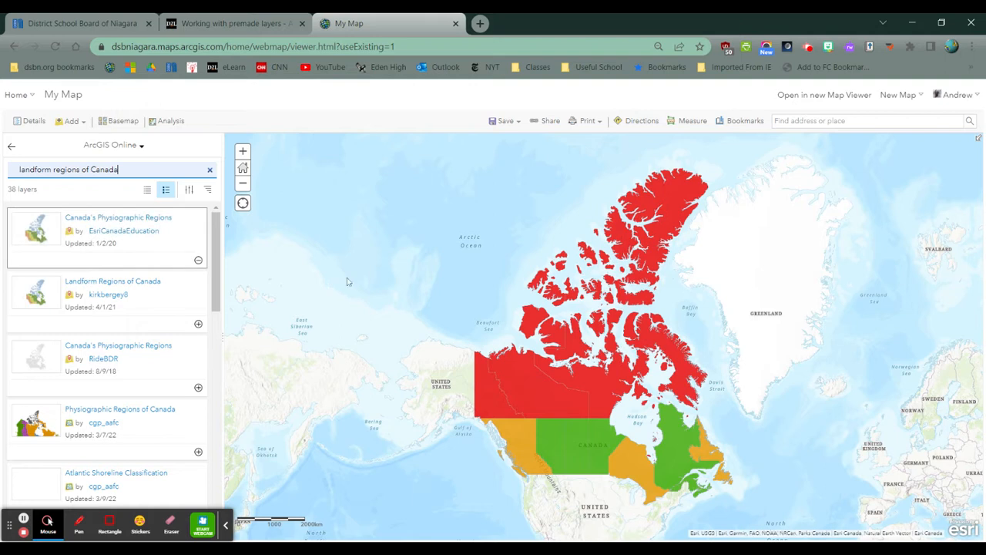
# Search for "national parks of canada" and add the National Parks in Canada layer by esri_canada to the map.
pyautogui.click(131, 171)
pyautogui.moveTo(131, 171); pyautogui.dragTo(2, 184)
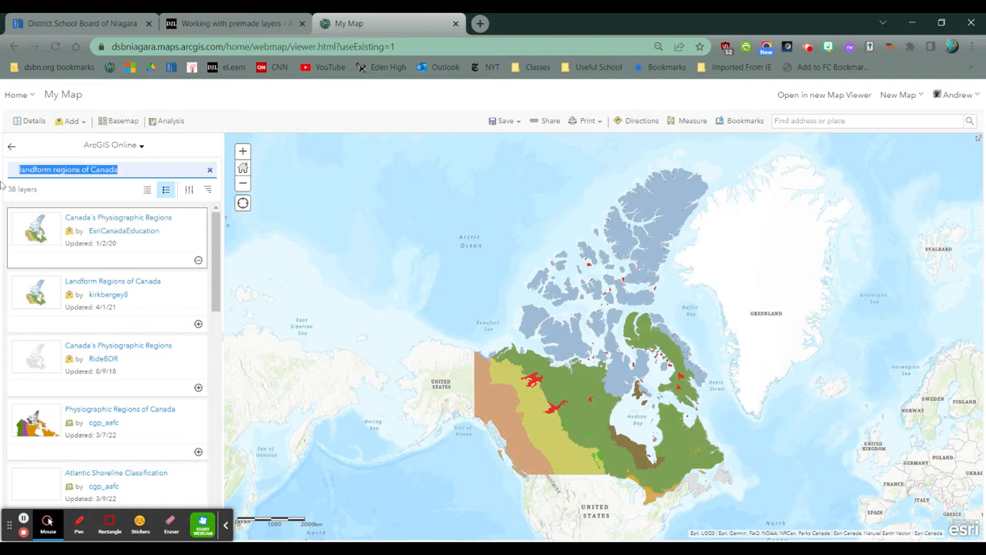
pyautogui.write('national parks of')
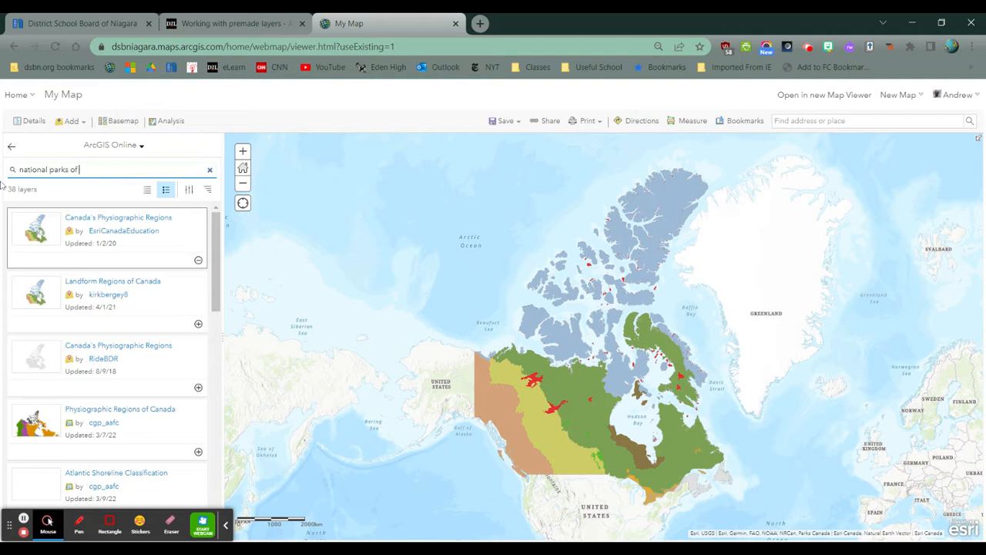
pyautogui.write(' canada')
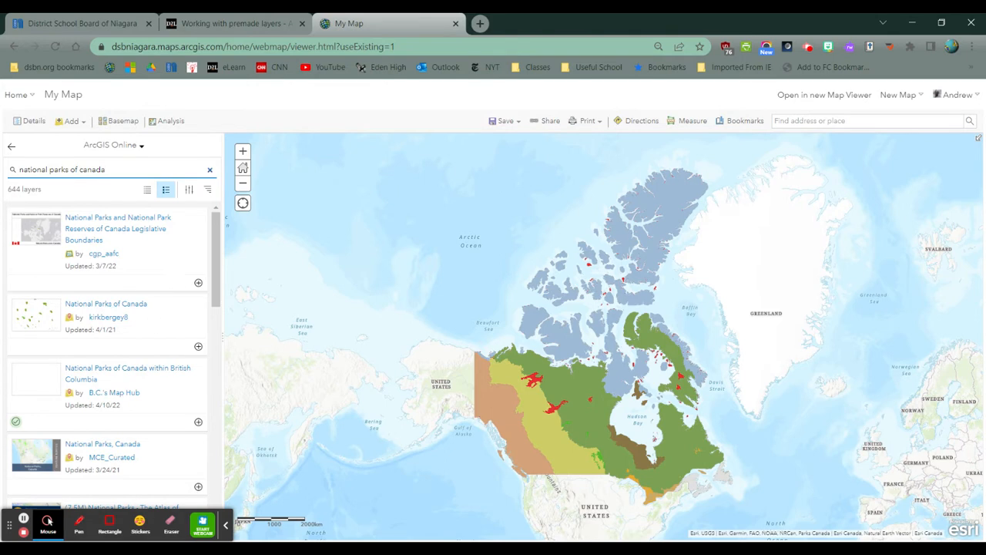
pyautogui.moveTo(214, 291); pyautogui.dragTo(212, 387)
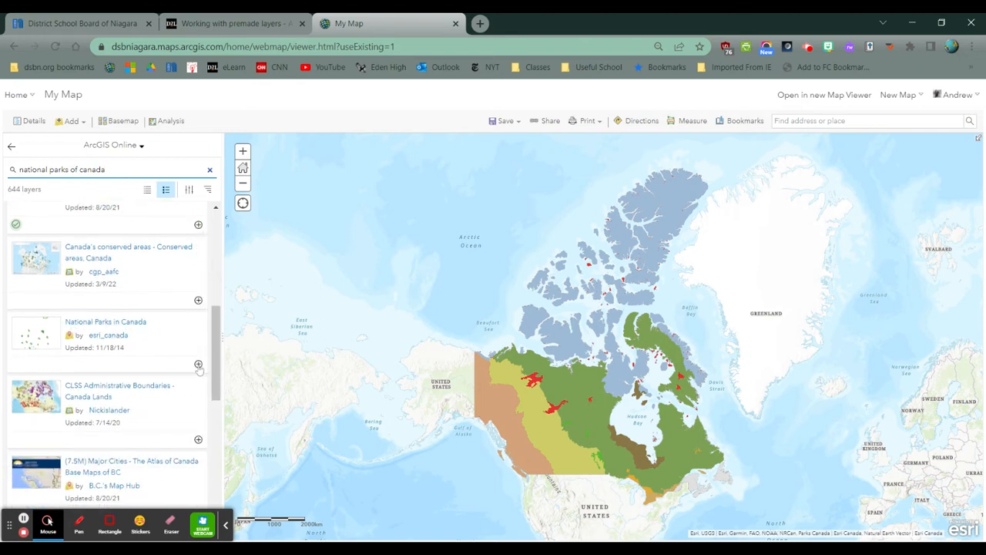
pyautogui.click(198, 363)
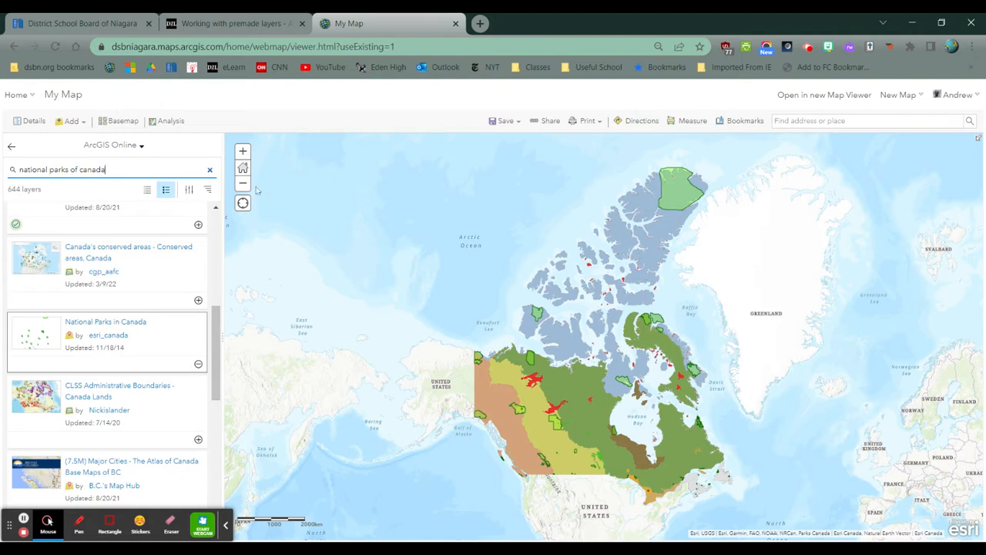
# Show the map's contents list and hide the provinces, physiographic regions and national parks layers.
pyautogui.click(27, 125)
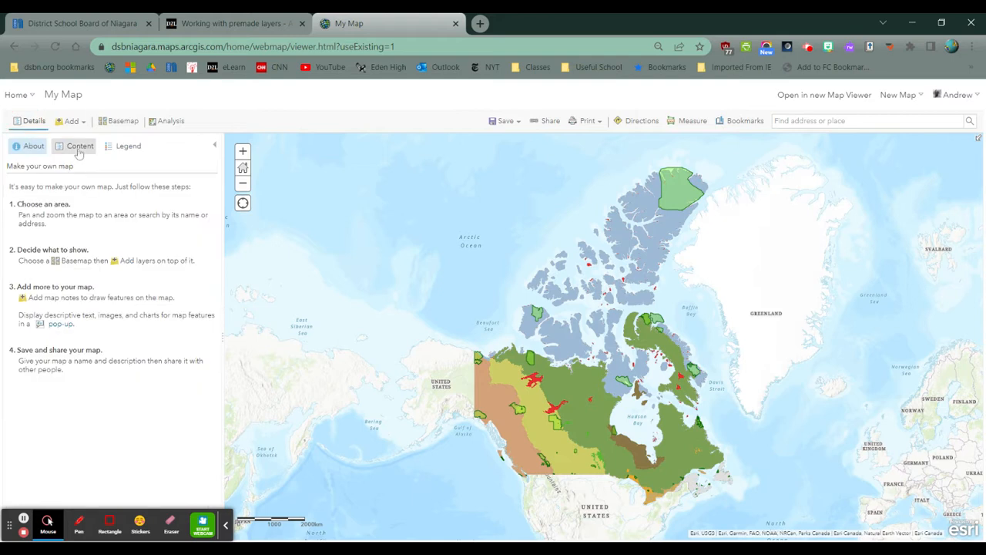
pyautogui.click(79, 151)
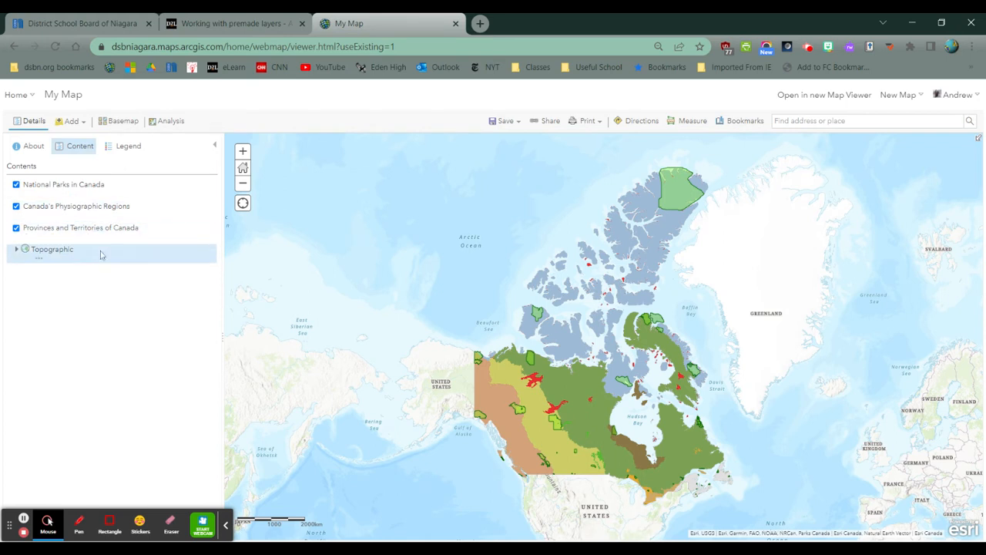
pyautogui.click(16, 228)
pyautogui.click(16, 206)
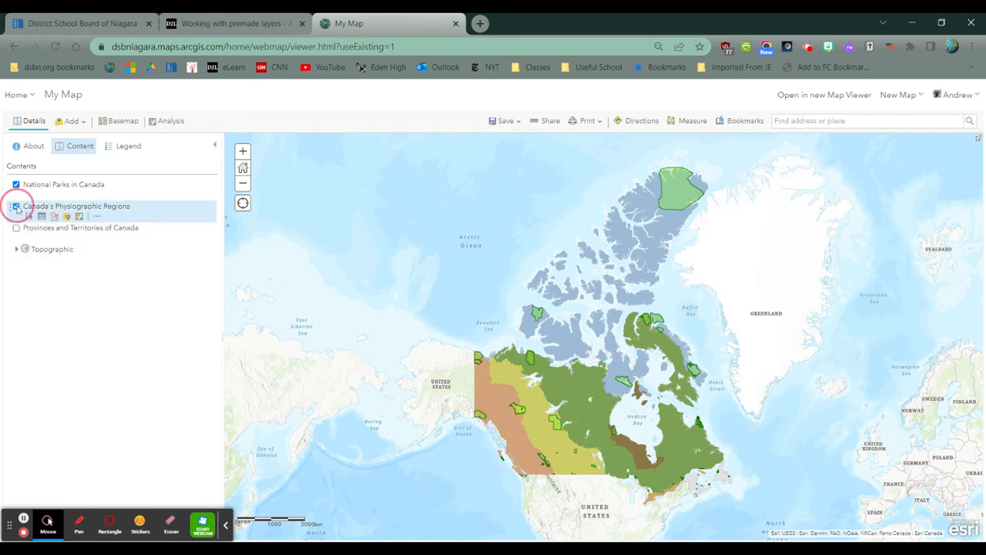
pyautogui.click(17, 185)
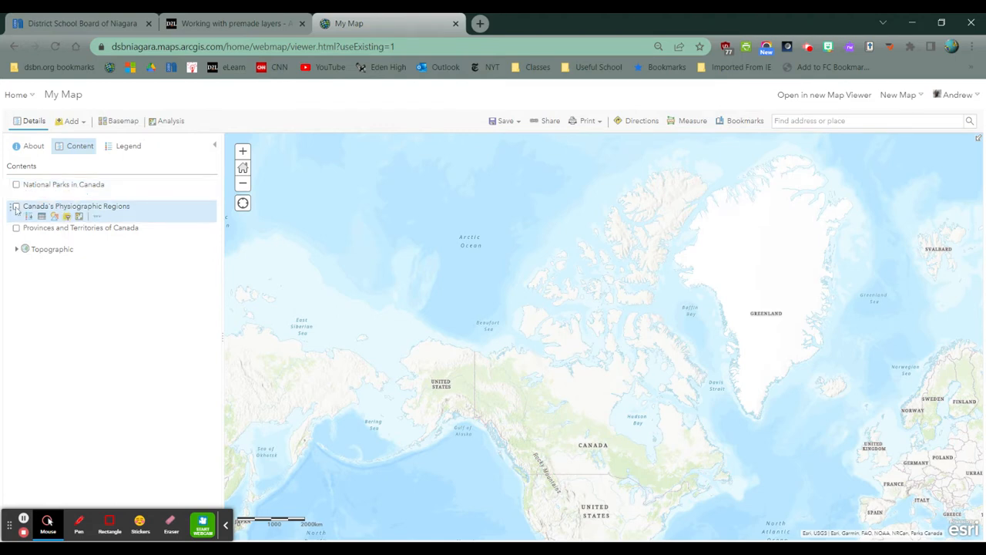
# Show Canada's Physiographic Regions with National Parks in Canada, and swap the regions layer for Provinces and Territories of Canada.
pyautogui.click(16, 206)
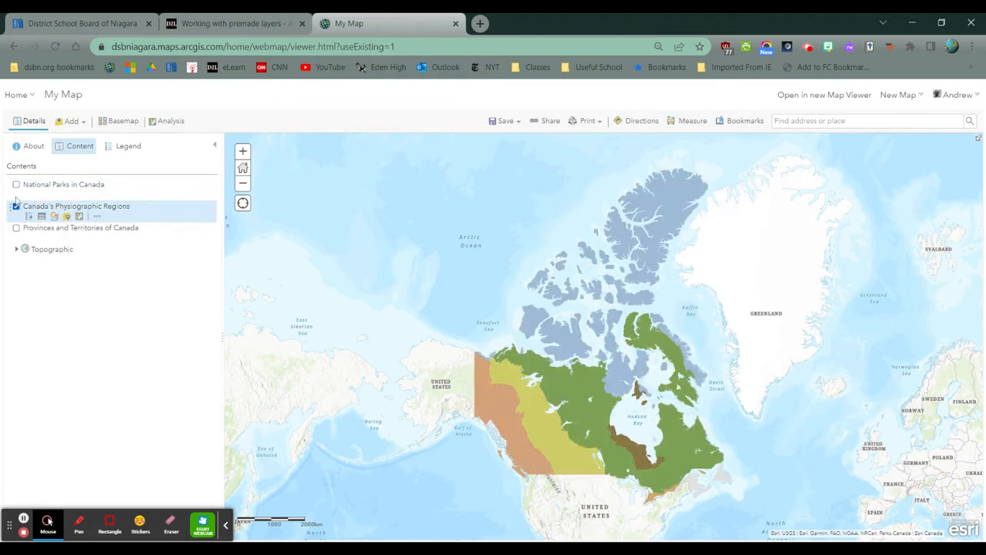
pyautogui.click(17, 185)
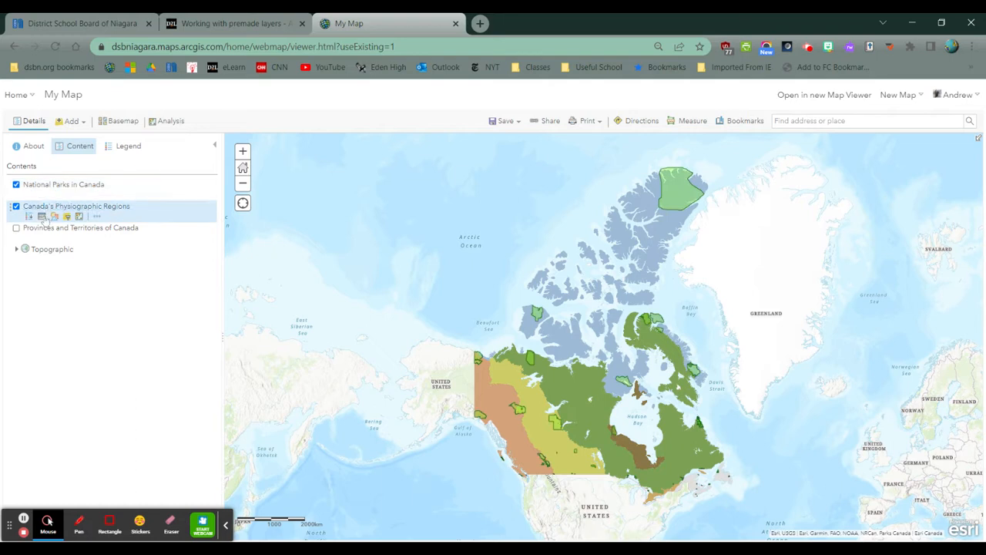
pyautogui.click(16, 207)
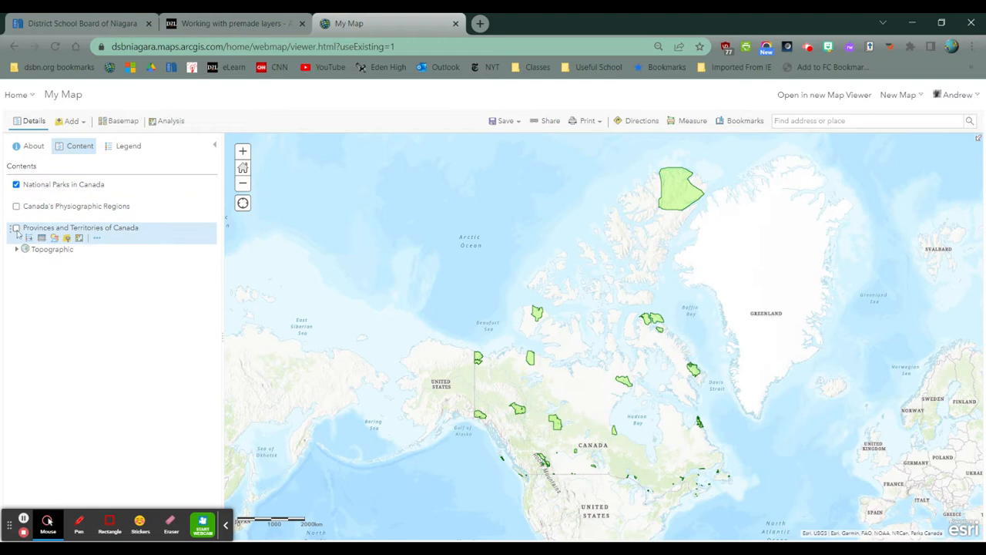
pyautogui.click(17, 228)
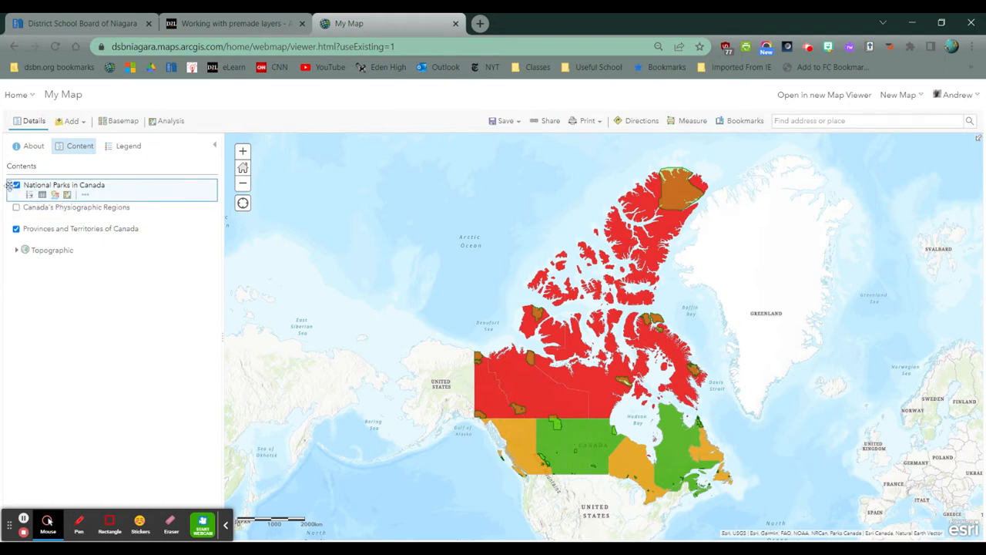
# Move National Parks below Canada's Physiographic Regions, show the regions in place of the provinces, and move the regions layer back beneath the parks.
pyautogui.moveTo(9, 185)
pyautogui.mouseDown()
pyautogui.moveTo(11, 245)
pyautogui.moveTo(11, 202)
pyautogui.mouseUp()
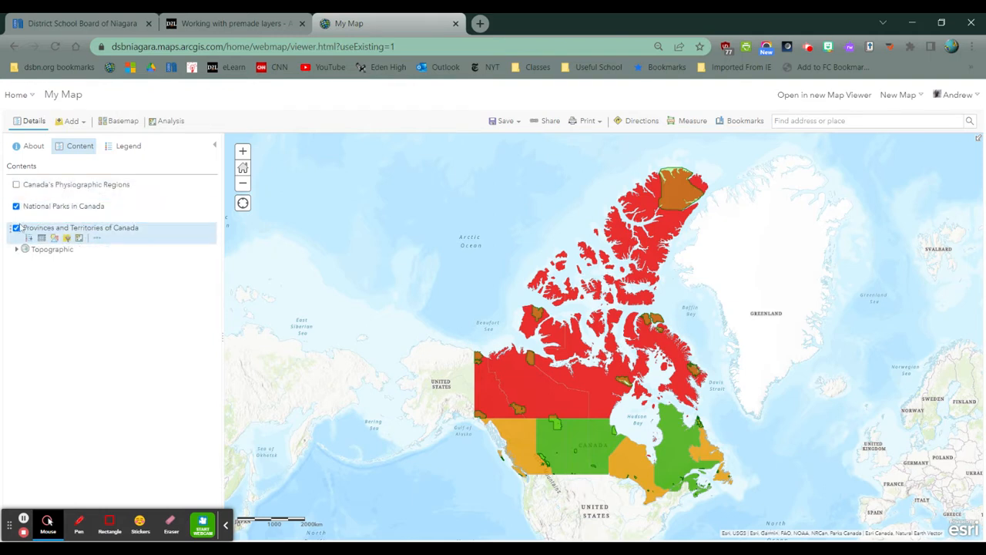
pyautogui.click(17, 228)
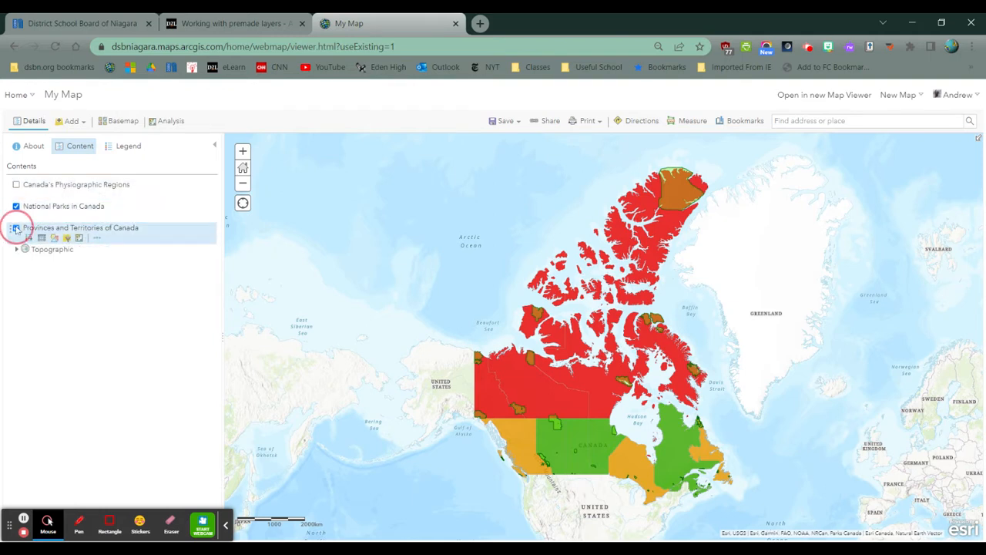
pyautogui.click(17, 186)
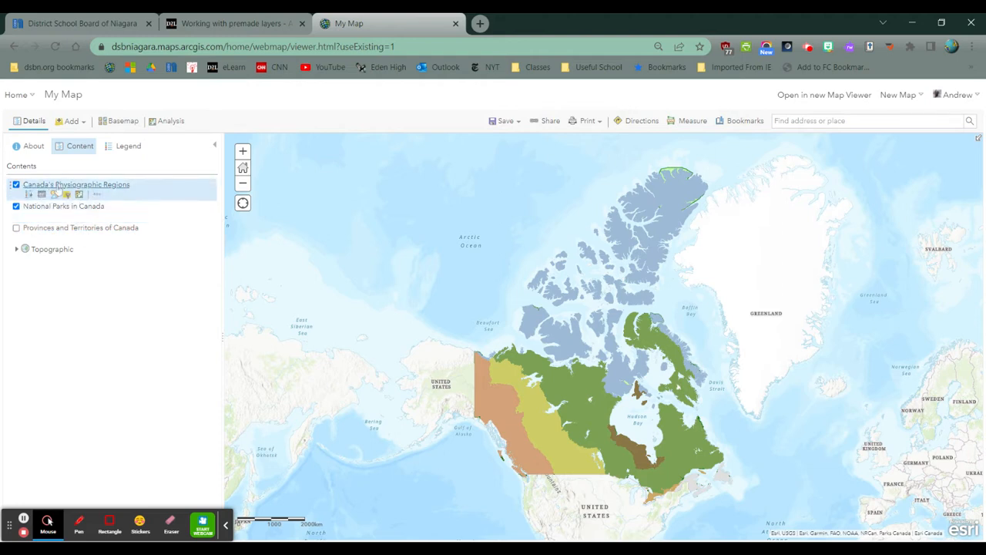
pyautogui.moveTo(8, 185); pyautogui.dragTo(16, 223)
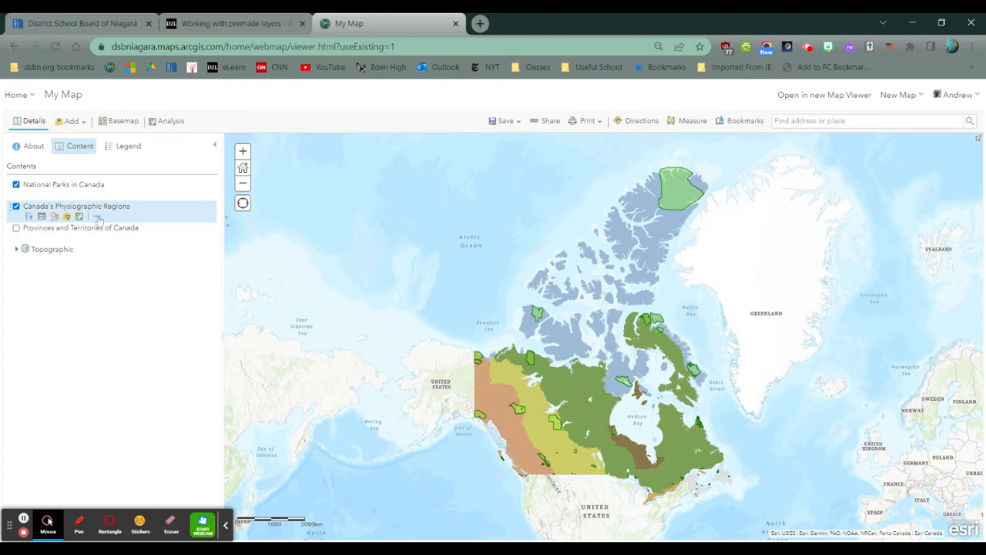
# Copy the Canada's Physiographic Regions layer and hide the original layer.
pyautogui.click(97, 218)
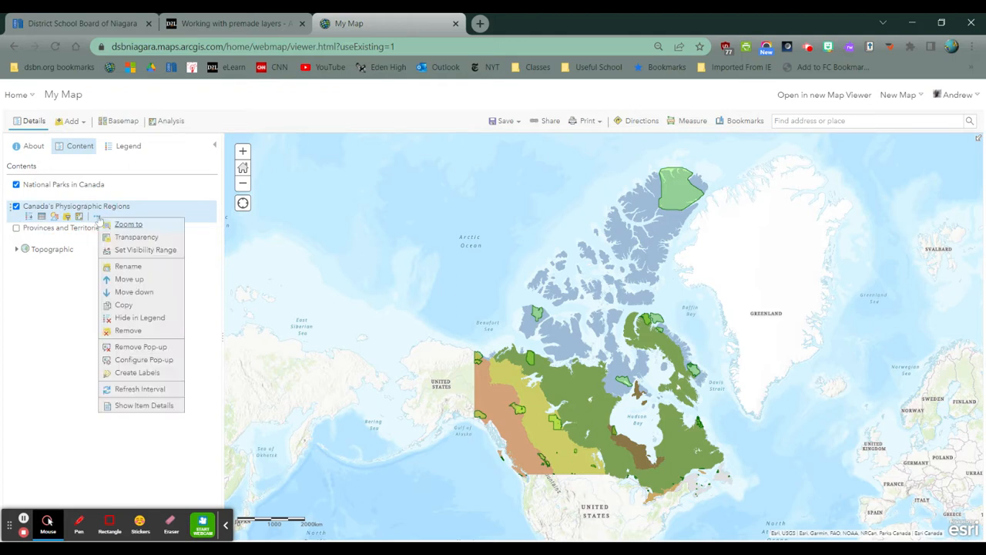
pyautogui.click(124, 305)
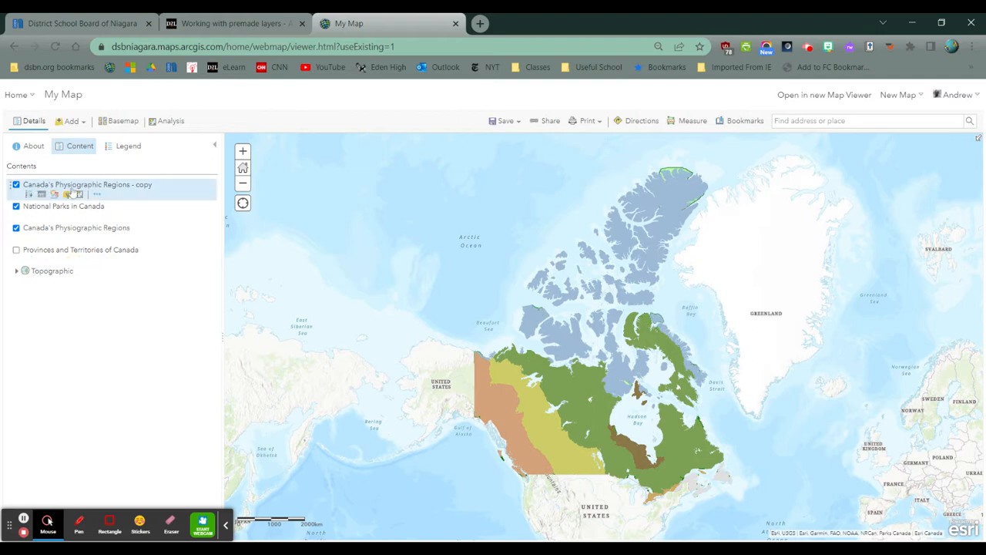
pyautogui.click(16, 229)
# Rename the copied physiographic regions layer as "Canada's Landform Regions".
pyautogui.click(97, 195)
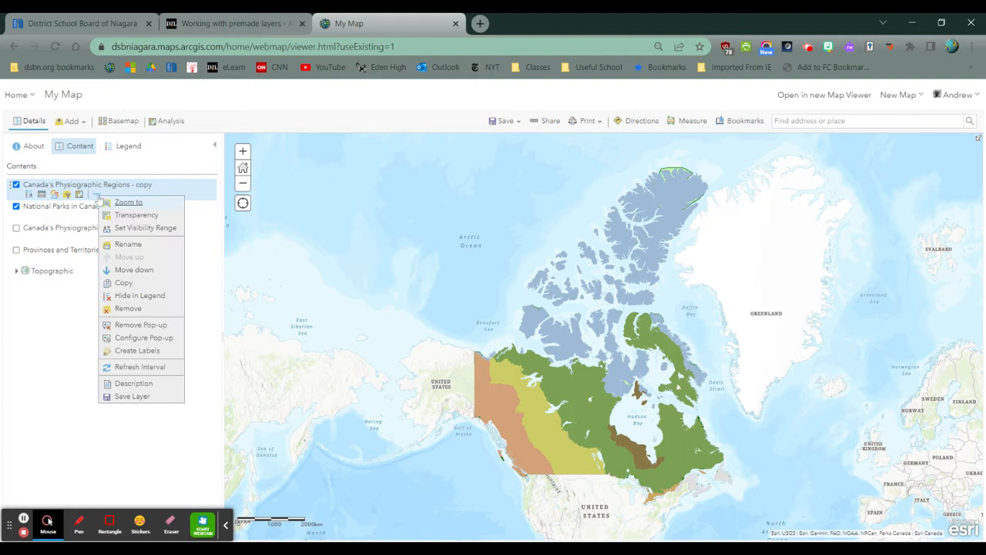
pyautogui.click(127, 244)
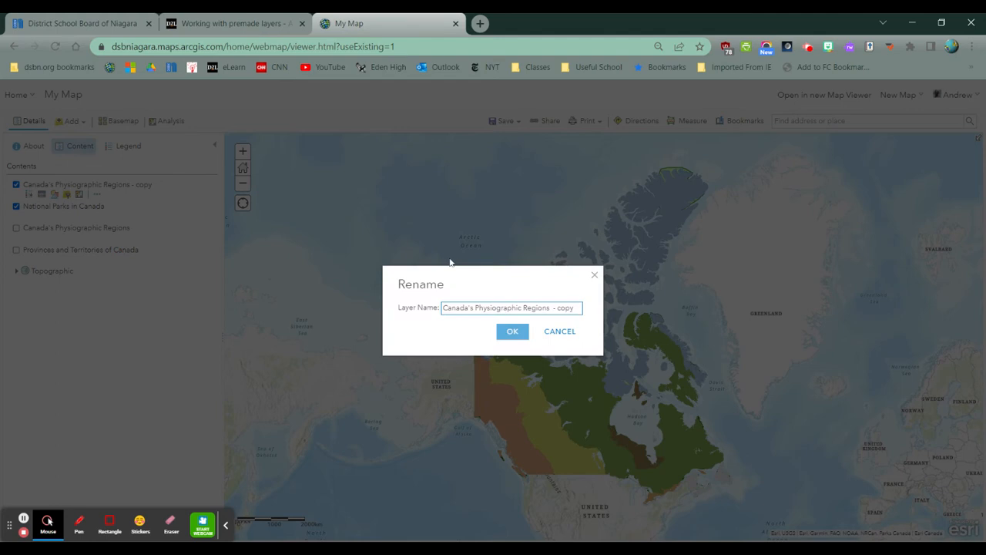
pyautogui.press('BackSpace')
pyautogui.press('BackSpace')
pyautogui.press('BackSpace')
pyautogui.press('BackSpace')
pyautogui.press('BackSpace')
pyautogui.press('BackSpace')
pyautogui.press('BackSpace')
pyautogui.press('BackSpace')
pyautogui.press('BackSpace')
pyautogui.press('BackSpace')
pyautogui.press('BackSpace')
pyautogui.press('BackSpace')
pyautogui.press('BackSpace')
pyautogui.press('BackSpace')
pyautogui.press('BackSpace')
pyautogui.press('BackSpace')
pyautogui.press('BackSpace')
pyautogui.press('BackSpace')
pyautogui.press('BackSpace')
pyautogui.press('BackSpace')
pyautogui.write('Landform Regions')
pyautogui.click(513, 331)
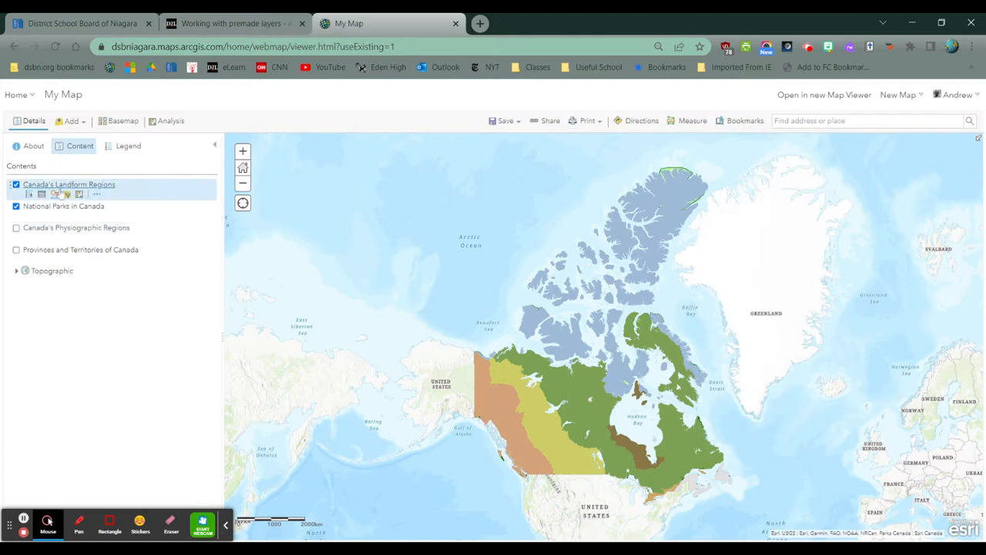
# Move Canada's Landform Regions beneath National Parks in Canada and filter it to features whose Name is Interior Plains.
pyautogui.moveTo(9, 185); pyautogui.dragTo(14, 224)
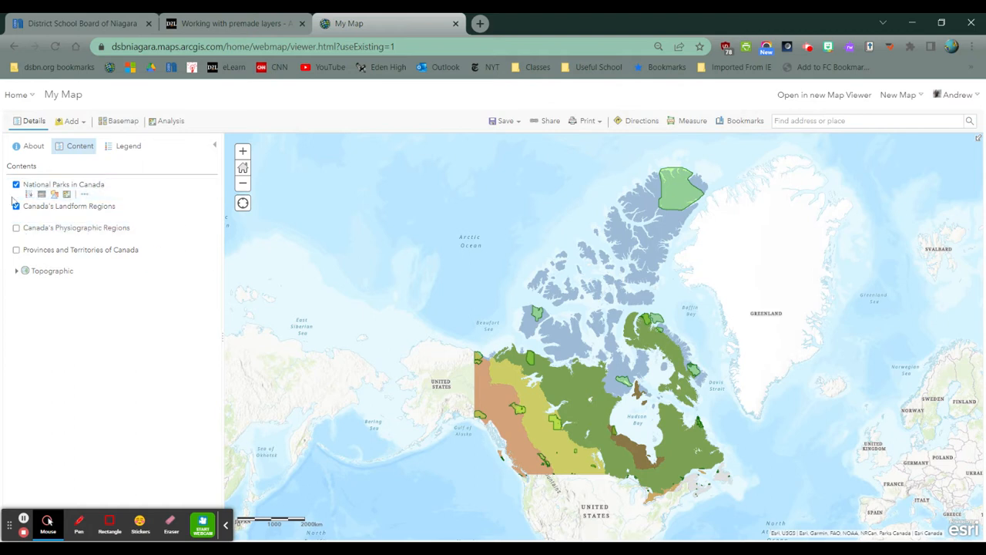
pyautogui.click(68, 217)
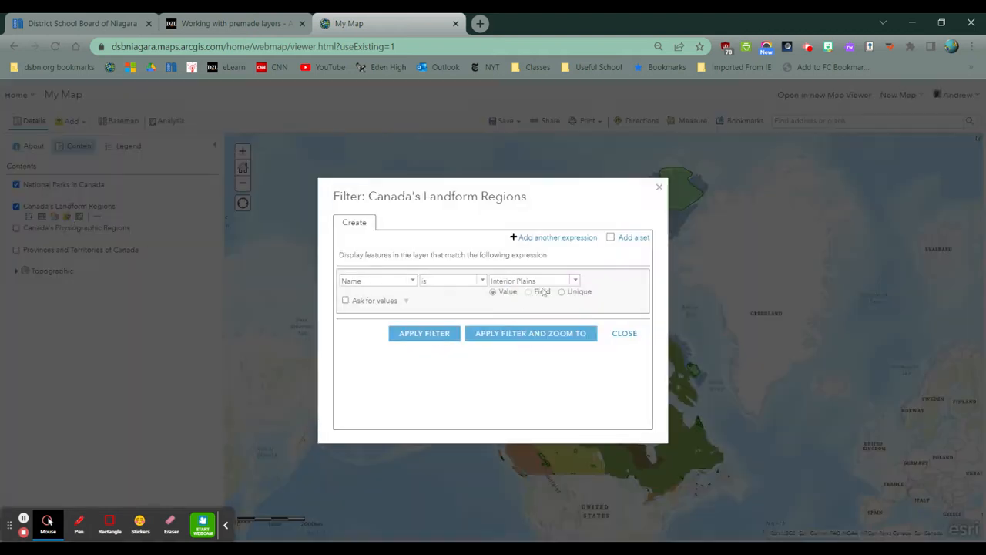
pyautogui.click(428, 333)
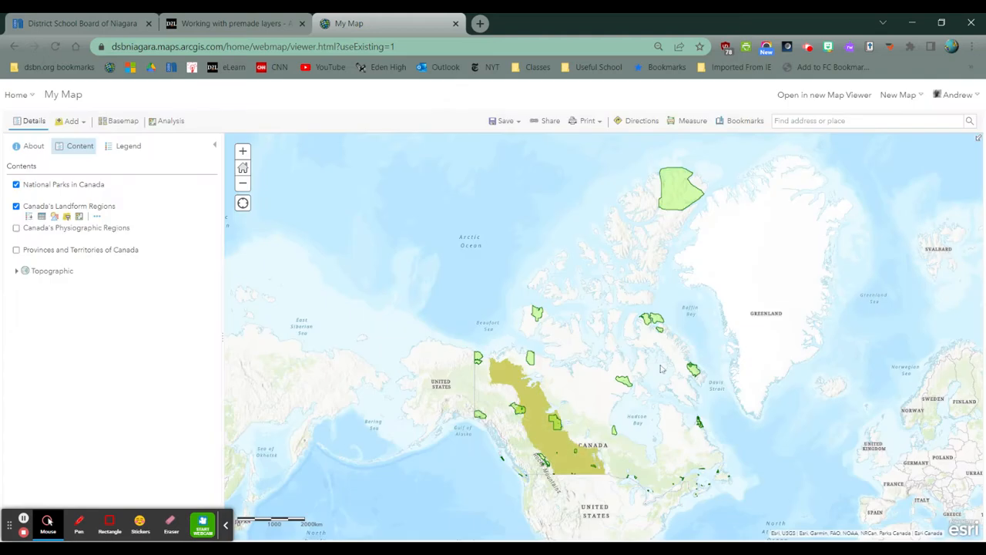
# Rename the filtered Canada's Landform Regions layer as "Interior Plains".
pyautogui.click(96, 216)
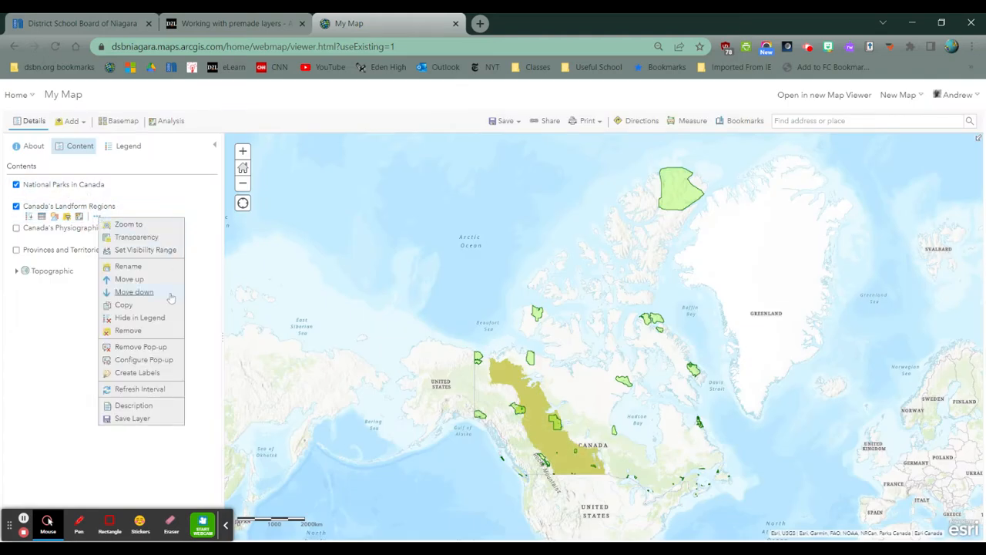
pyautogui.click(128, 269)
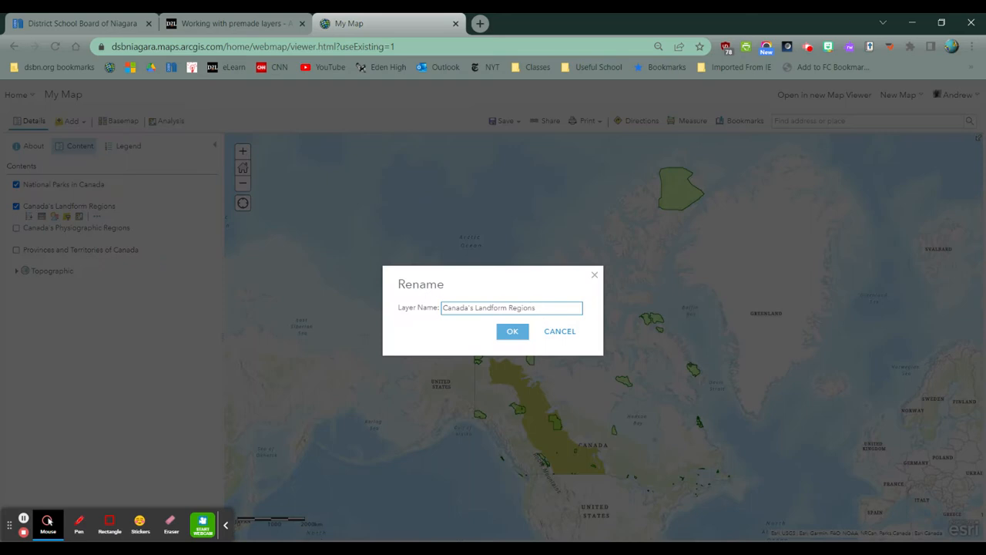
pyautogui.moveTo(537, 307); pyautogui.dragTo(343, 326)
pyautogui.press('BackSpace')
pyautogui.write('Interior Plains')
pyautogui.click(513, 331)
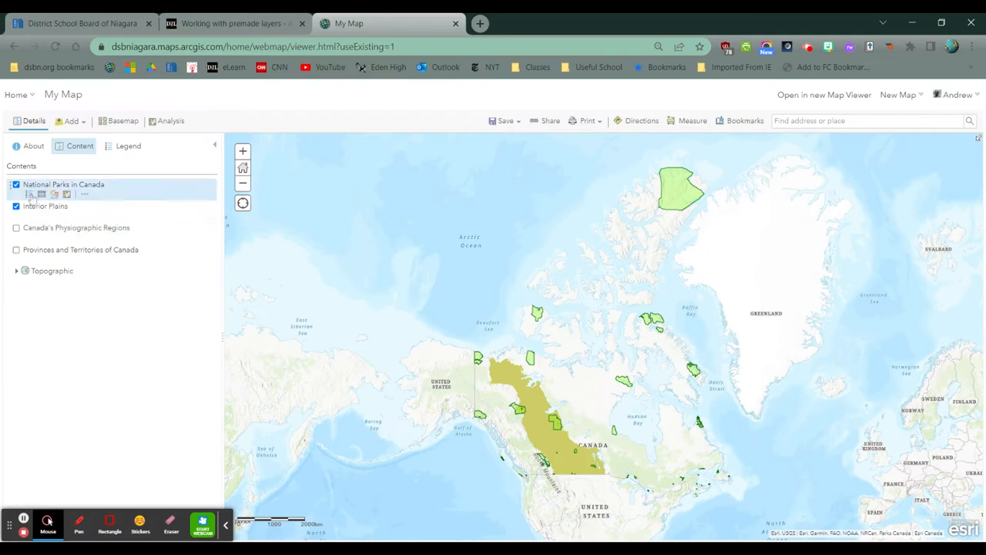
# Hide the Interior Plains layer, show Canada's Physiographic Regions, and show Interior Plains again.
pyautogui.click(16, 205)
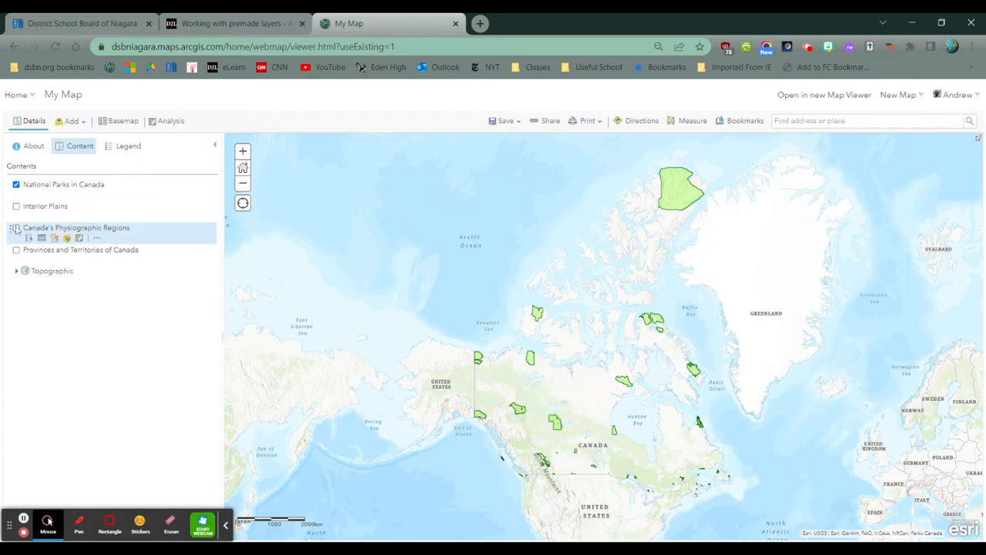
pyautogui.click(16, 228)
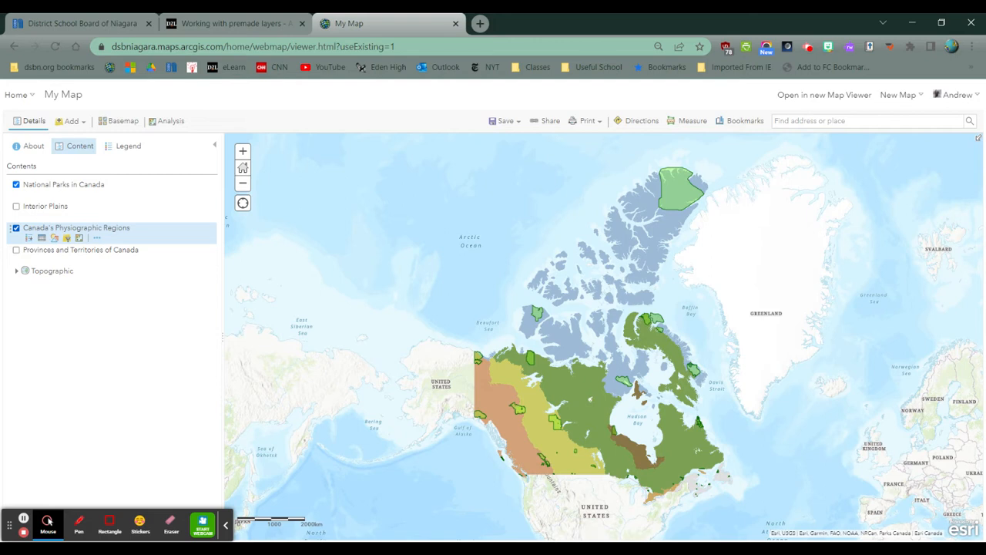
pyautogui.click(16, 206)
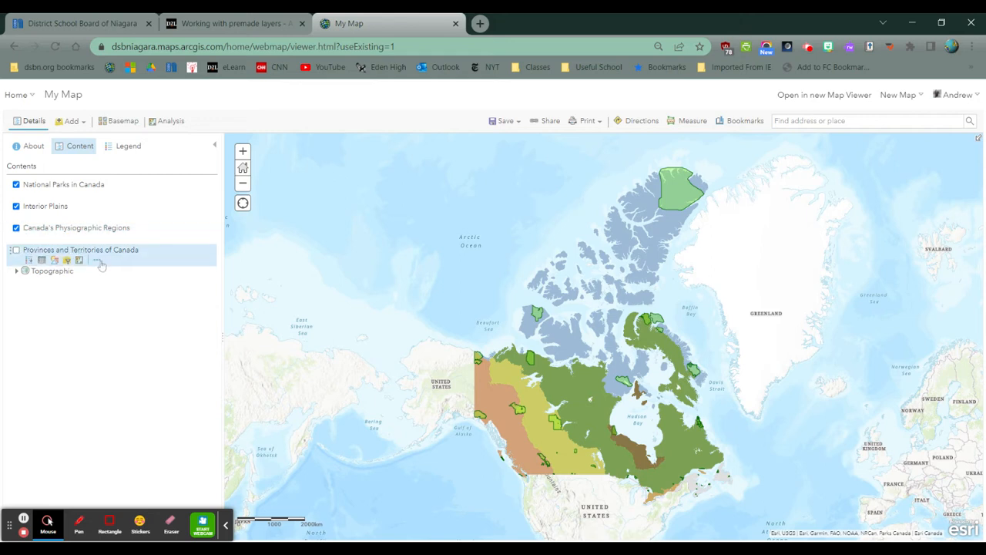
# Remove the Provinces and Territories of Canada layer from the map.
pyautogui.click(98, 262)
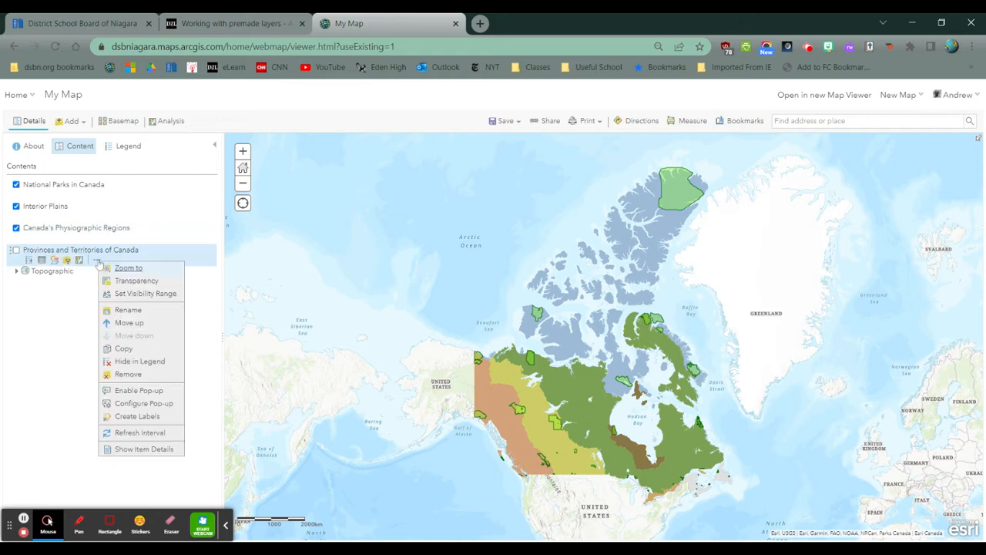
pyautogui.click(129, 375)
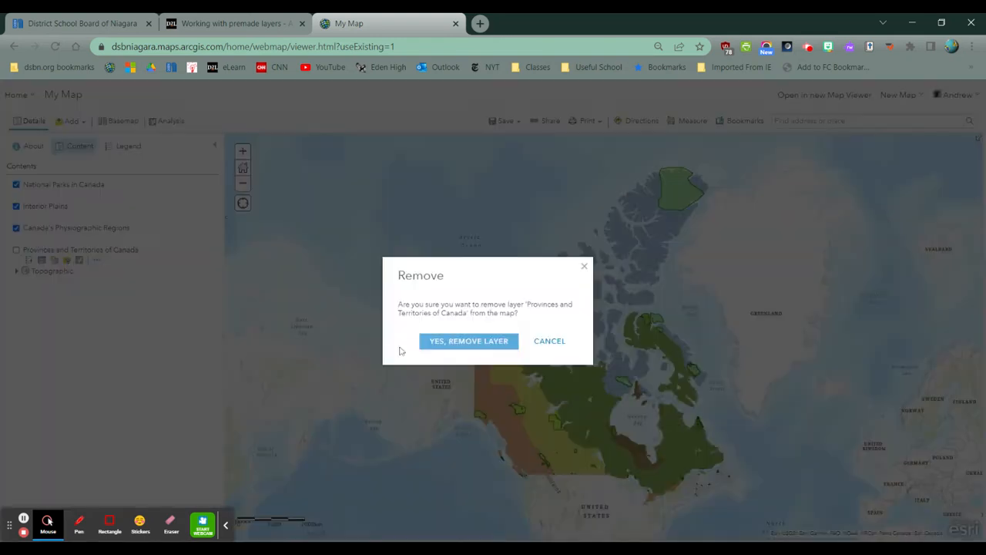
pyautogui.click(462, 343)
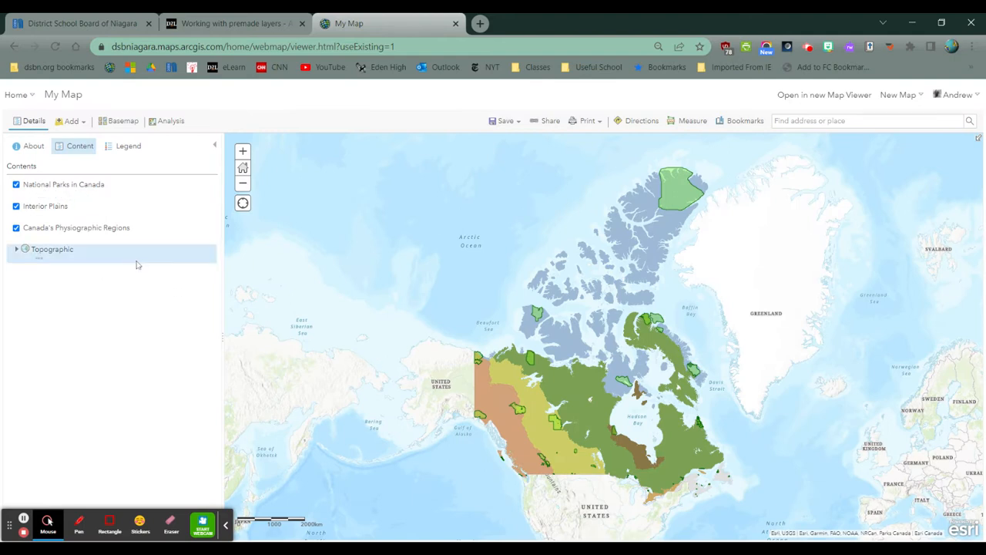
# Create bold 13-point Arial labels from the Name field for Canada's Physiographic Regions and apply them.
pyautogui.moveTo(99, 238)
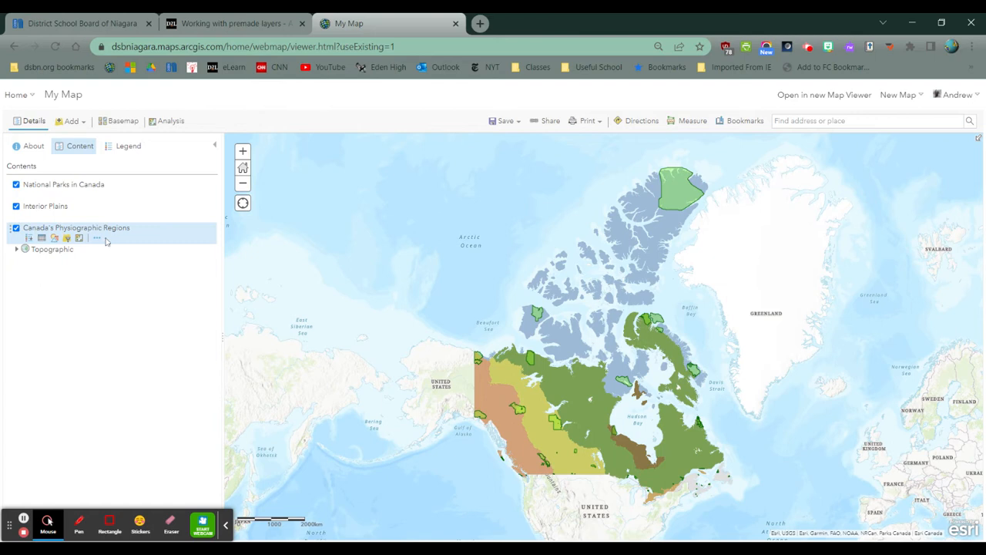
pyautogui.click(97, 239)
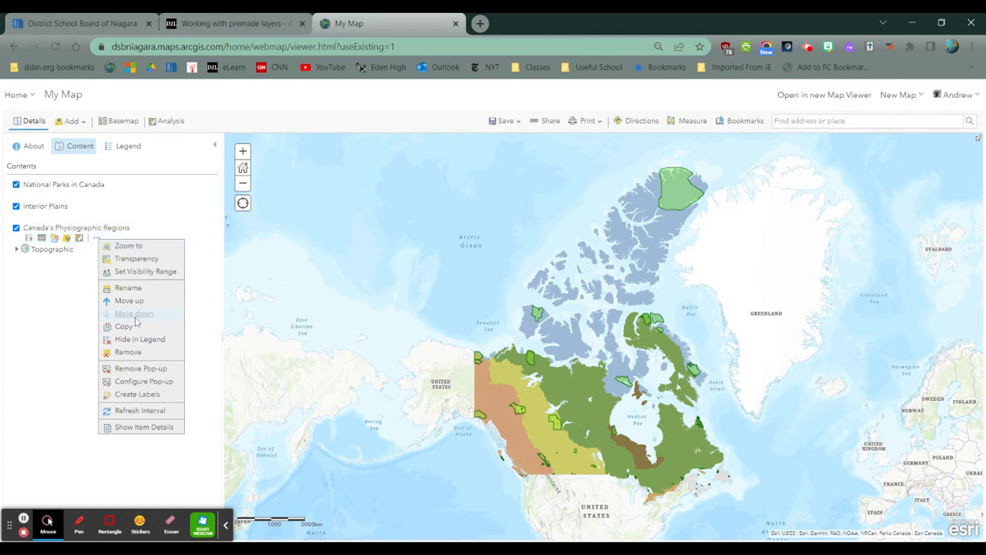
pyautogui.click(139, 394)
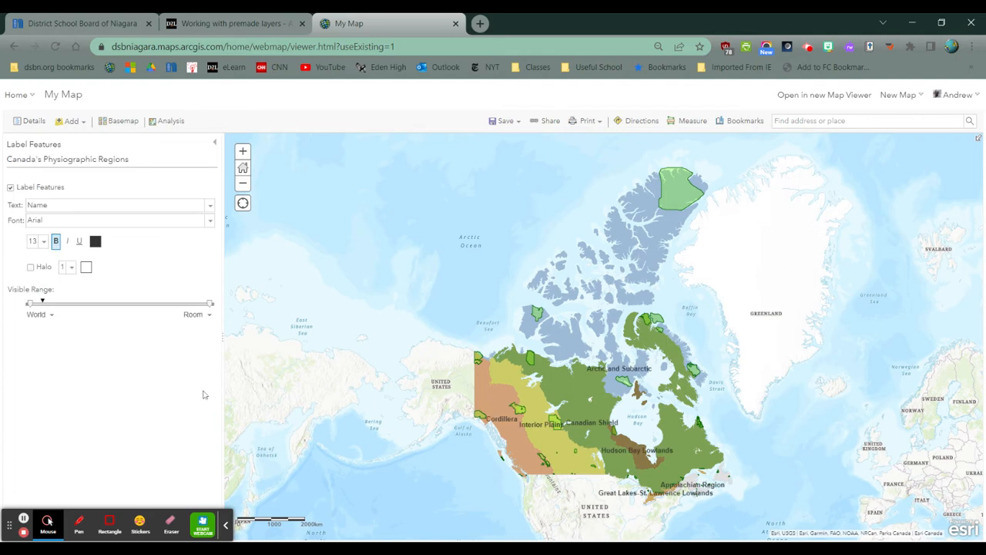
pyautogui.moveTo(606, 446); pyautogui.dragTo(552, 336)
pyautogui.scroll(1, 543, 322)
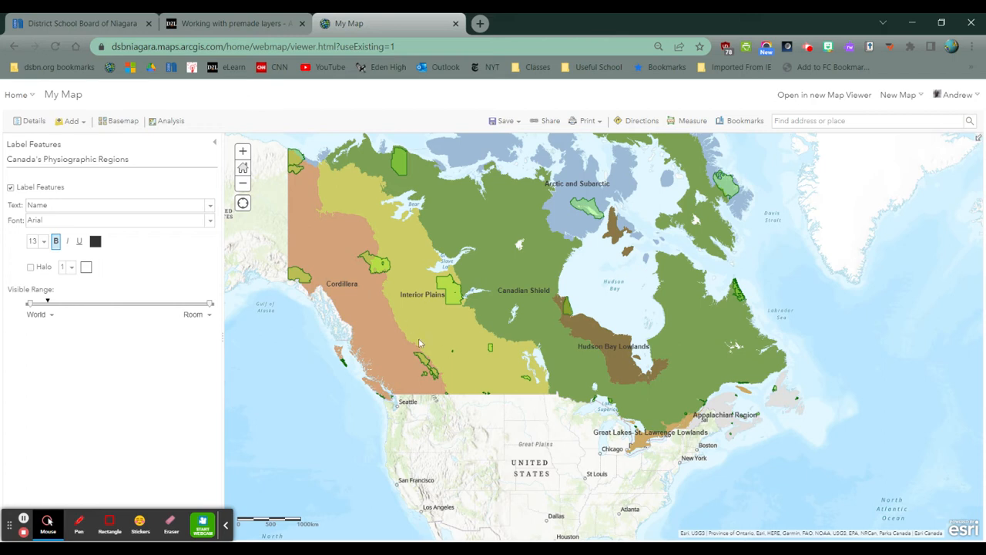
pyautogui.click(226, 525)
pyautogui.click(81, 520)
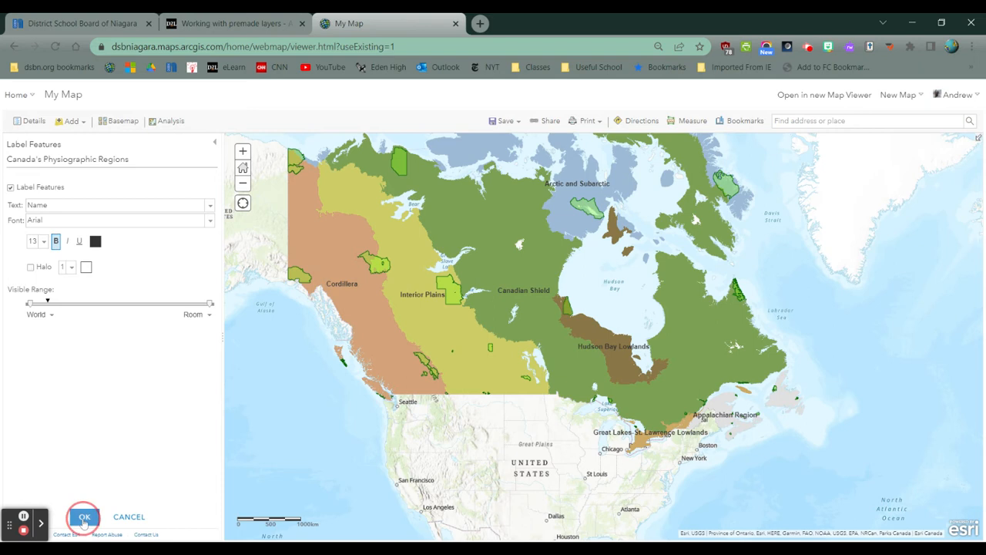